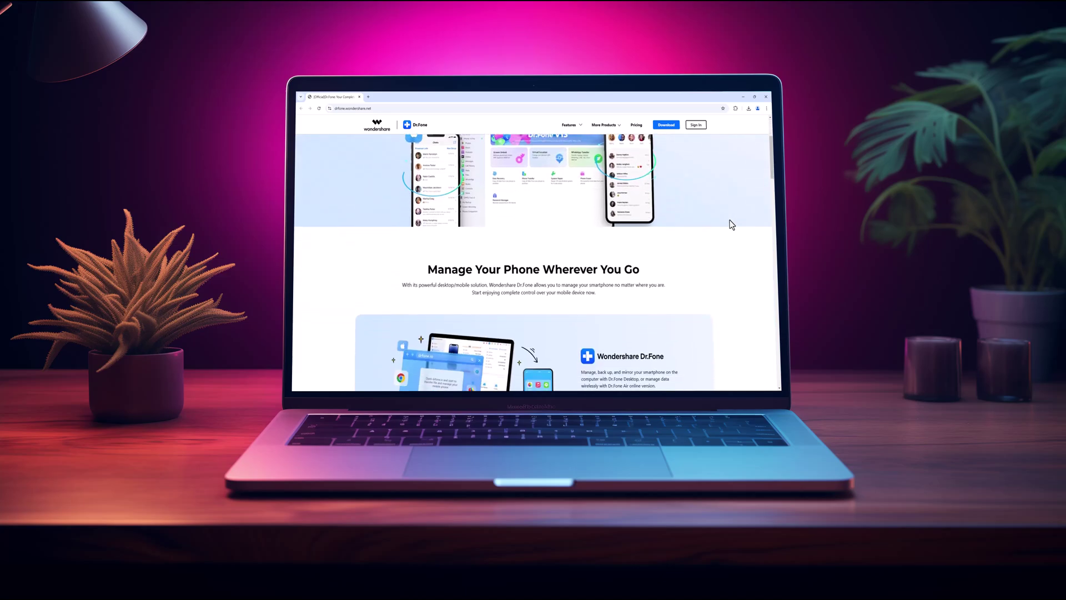
{"action": "scroll", "coordinate": [730, 225], "scroll_direction": "down", "scroll_amount": 1}
{"action": "scroll", "coordinate": [729, 225], "scroll_direction": "down", "scroll_amount": 1}
{"action": "scroll", "coordinate": [729, 225], "scroll_direction": "down", "scroll_amount": 1}
{"action": "scroll", "coordinate": [730, 225], "scroll_direction": "down", "scroll_amount": 1}
{"action": "scroll", "coordinate": [730, 225], "scroll_direction": "down", "scroll_amount": 1}
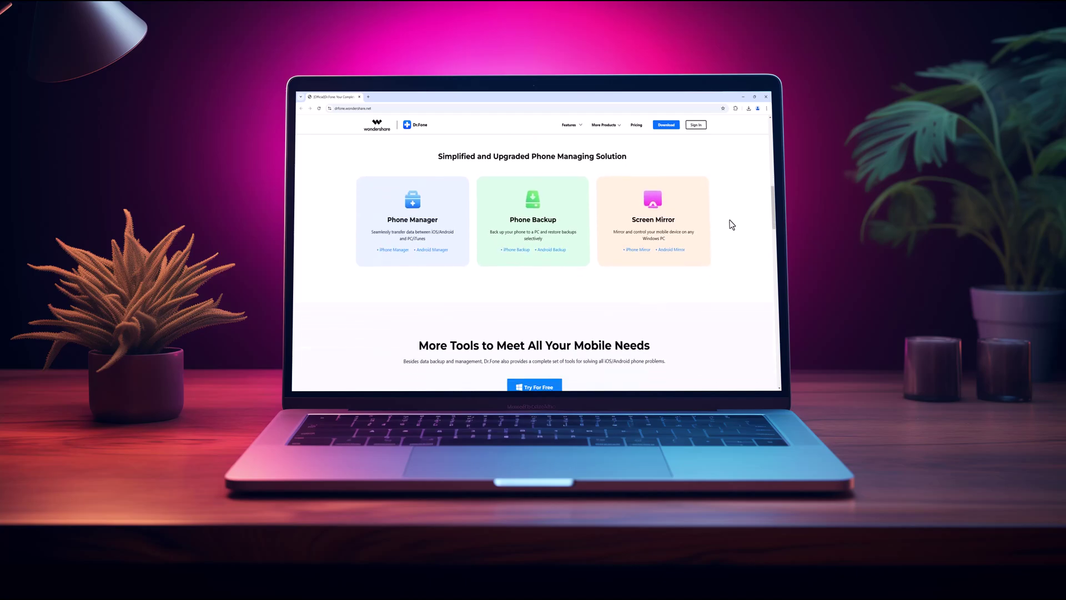
{"action": "scroll", "coordinate": [730, 225], "scroll_direction": "down", "scroll_amount": 1}
{"action": "scroll", "coordinate": [730, 225], "scroll_direction": "down", "scroll_amount": 1}
{"action": "scroll", "coordinate": [730, 225], "scroll_direction": "down", "scroll_amount": 1}
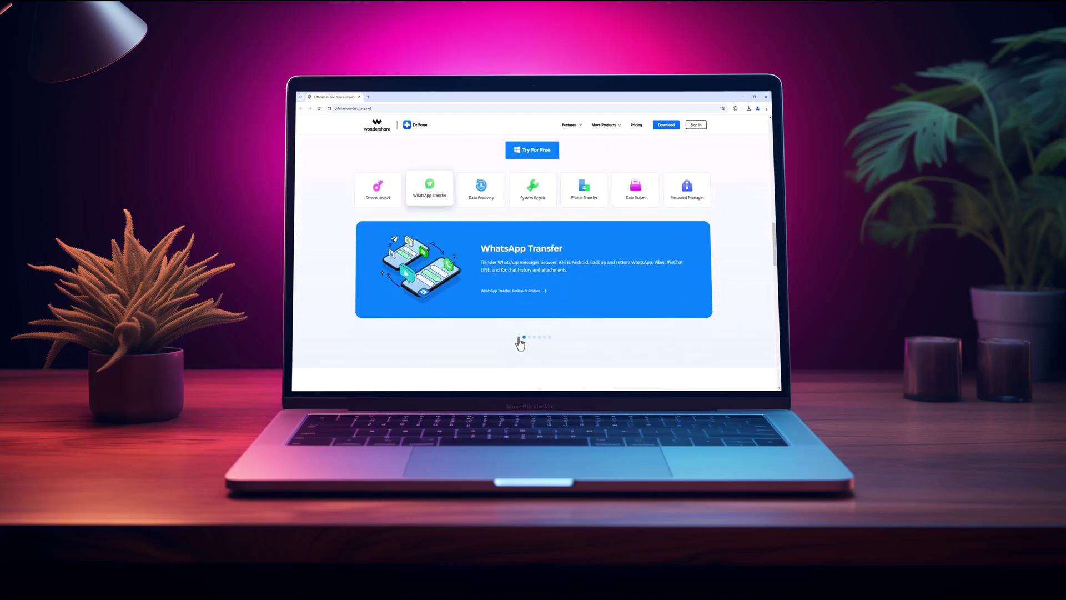
Browse the homepage tool slides: Screen Unlock, Data Recovery, System Repair, Phone Transfer and more.
{"action": "left_click", "coordinate": [519, 338]}
{"action": "left_click", "coordinate": [529, 338]}
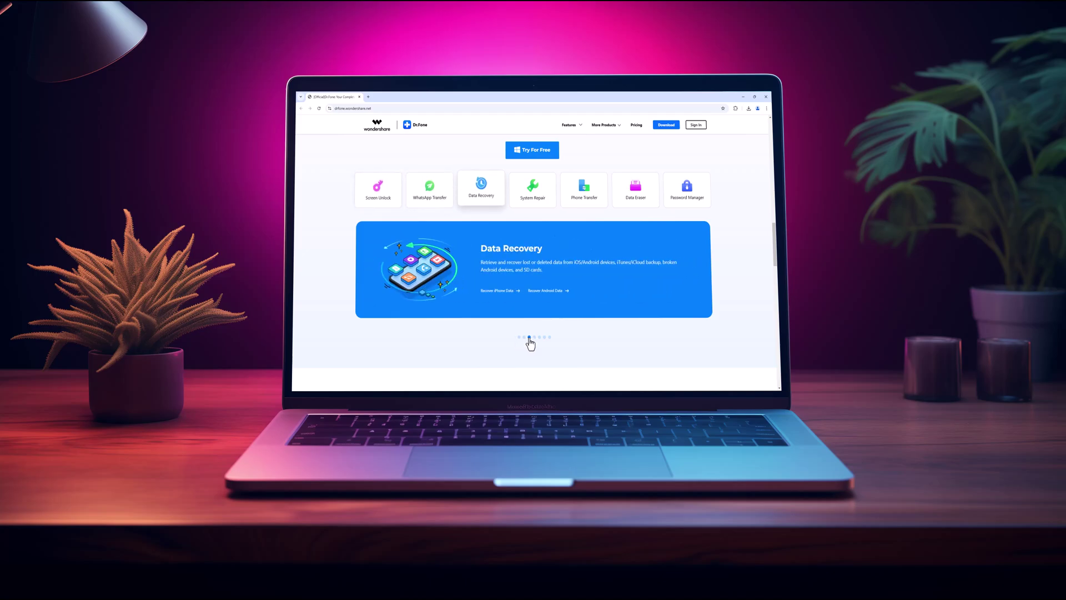
{"action": "left_click", "coordinate": [534, 338]}
{"action": "left_click", "coordinate": [540, 337]}
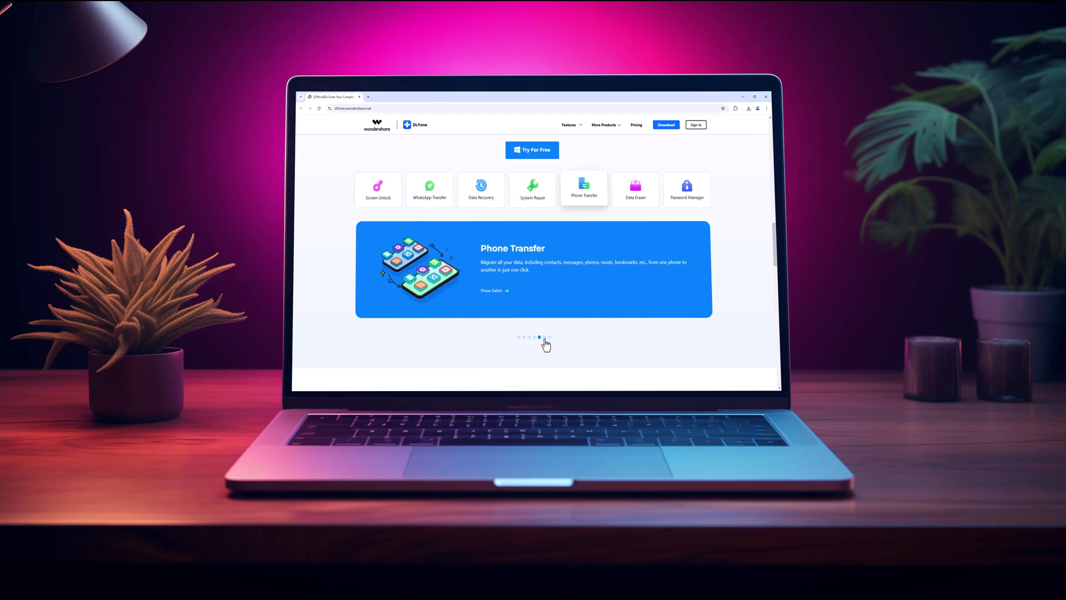
{"action": "left_click", "coordinate": [547, 337]}
{"action": "scroll", "coordinate": [733, 272], "scroll_direction": "down", "scroll_amount": 3}
{"action": "scroll", "coordinate": [735, 273], "scroll_direction": "down", "scroll_amount": 2}
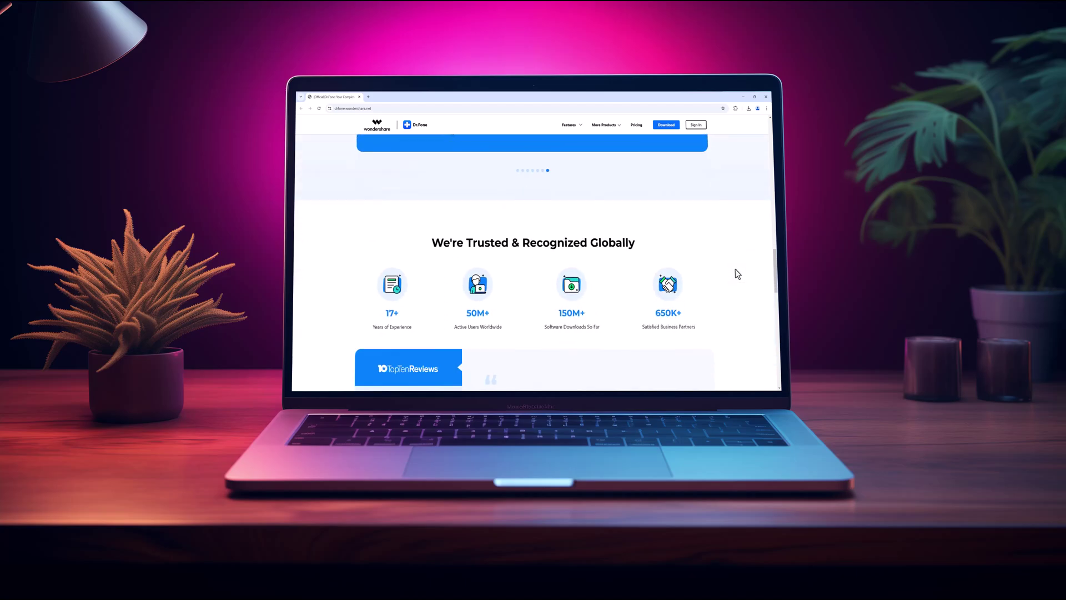
{"action": "scroll", "coordinate": [735, 273], "scroll_direction": "down", "scroll_amount": 1}
{"action": "scroll", "coordinate": [735, 273], "scroll_direction": "down", "scroll_amount": 2}
{"action": "scroll", "coordinate": [736, 273], "scroll_direction": "down", "scroll_amount": 2}
{"action": "scroll", "coordinate": [736, 273], "scroll_direction": "down", "scroll_amount": 2}
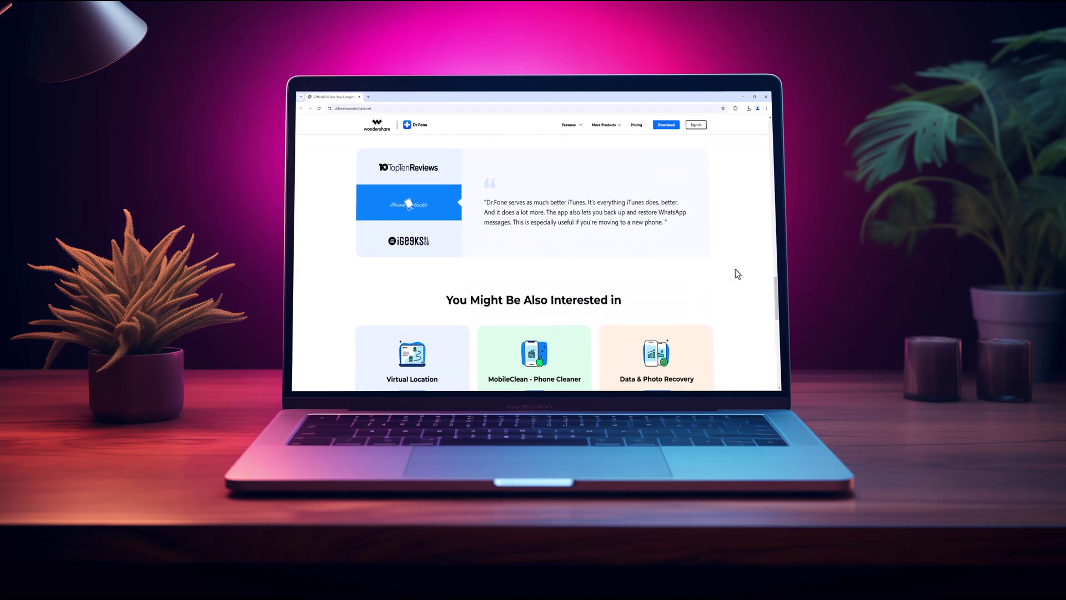
{"action": "scroll", "coordinate": [736, 273], "scroll_direction": "down", "scroll_amount": 2}
{"action": "scroll", "coordinate": [735, 274], "scroll_direction": "down", "scroll_amount": 1}
{"action": "scroll", "coordinate": [735, 274], "scroll_direction": "down", "scroll_amount": 1}
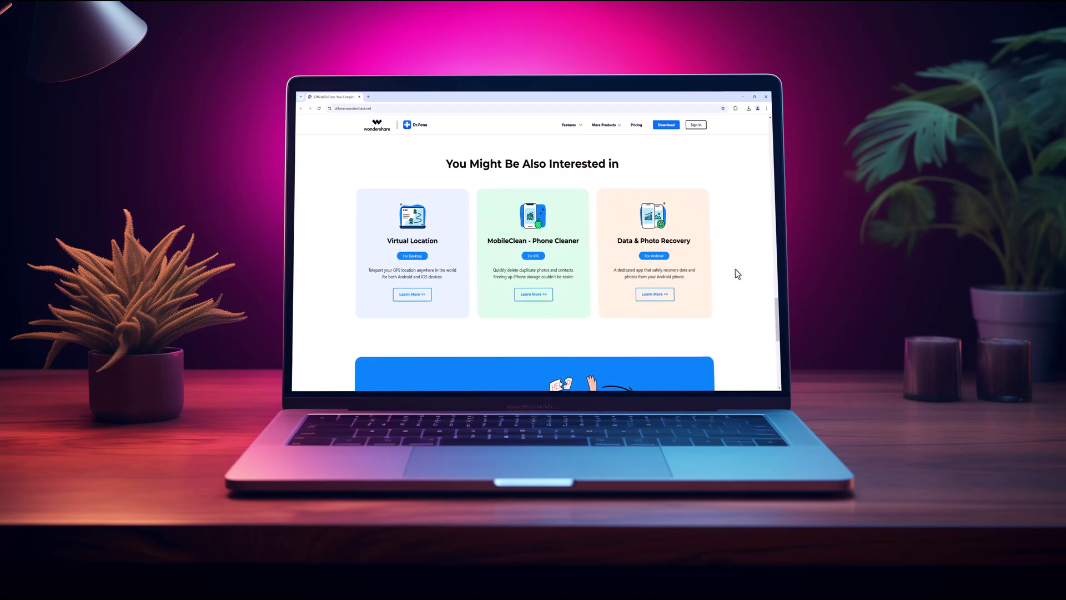
{"action": "scroll", "coordinate": [735, 273], "scroll_direction": "down", "scroll_amount": 1}
{"action": "scroll", "coordinate": [736, 273], "scroll_direction": "down", "scroll_amount": 1}
{"action": "scroll", "coordinate": [735, 273], "scroll_direction": "down", "scroll_amount": 1}
{"action": "scroll", "coordinate": [735, 273], "scroll_direction": "down", "scroll_amount": 2}
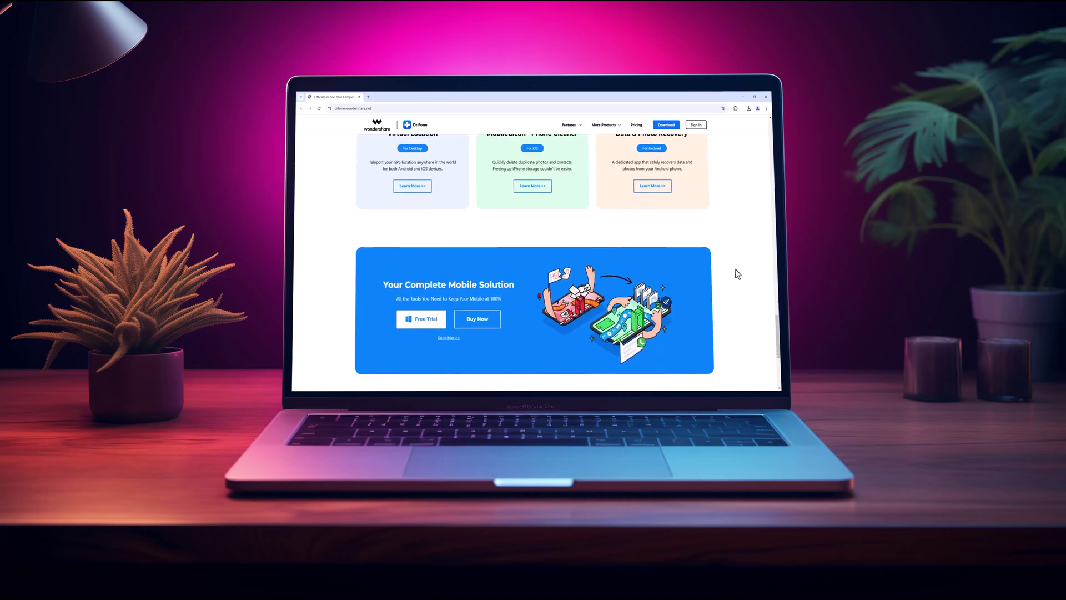
{"action": "scroll", "coordinate": [735, 273], "scroll_direction": "down", "scroll_amount": 2}
{"action": "scroll", "coordinate": [736, 273], "scroll_direction": "down", "scroll_amount": 2}
{"action": "scroll", "coordinate": [735, 274], "scroll_direction": "down", "scroll_amount": 2}
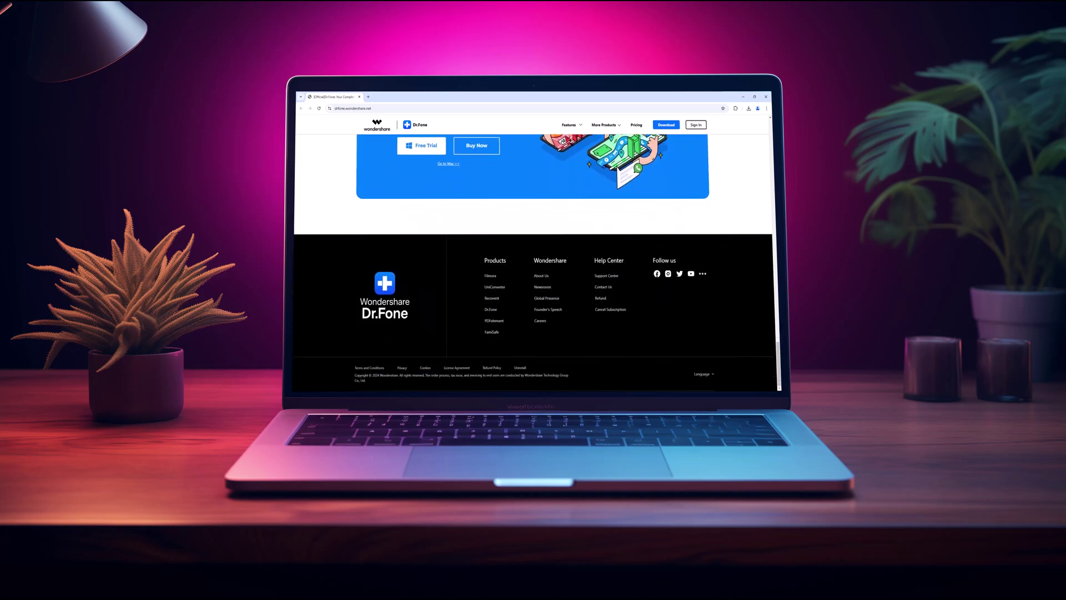
Open the WhatsApp Transfer, Backup & Restore product page and block the site's notifications.
{"action": "key", "text": "Home"}
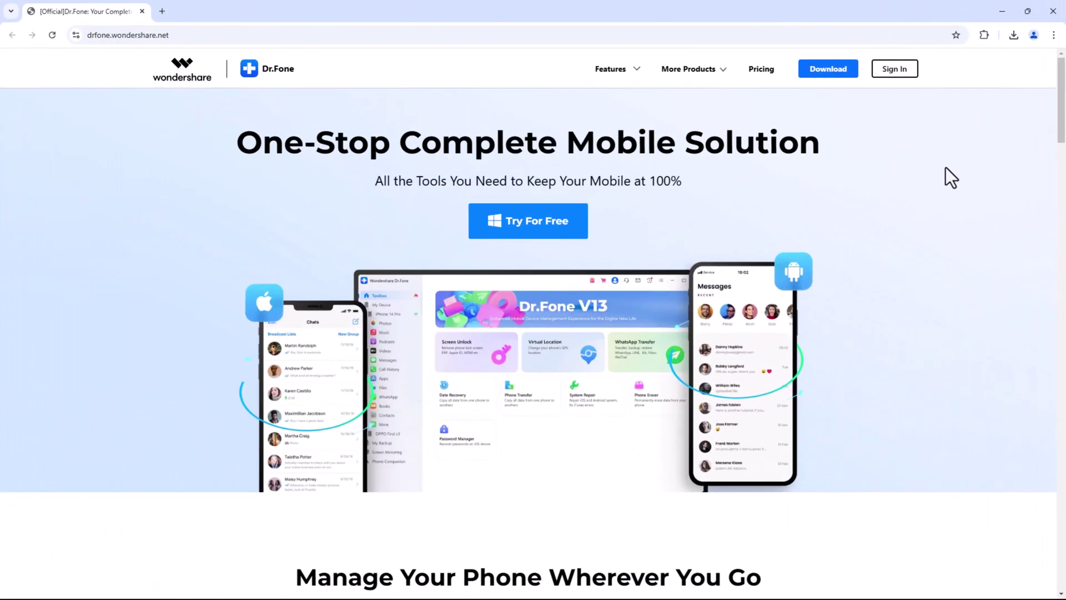
{"action": "scroll", "coordinate": [407, 398], "scroll_direction": "down", "scroll_amount": 3}
{"action": "scroll", "coordinate": [510, 342], "scroll_direction": "down", "scroll_amount": 3}
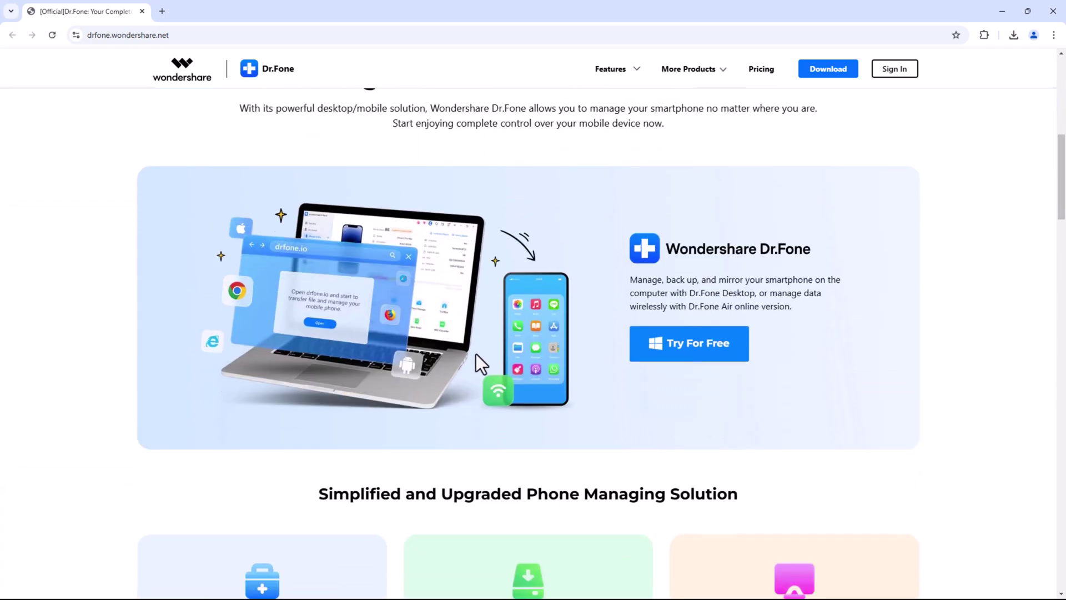
{"action": "scroll", "coordinate": [542, 370], "scroll_direction": "down", "scroll_amount": 2}
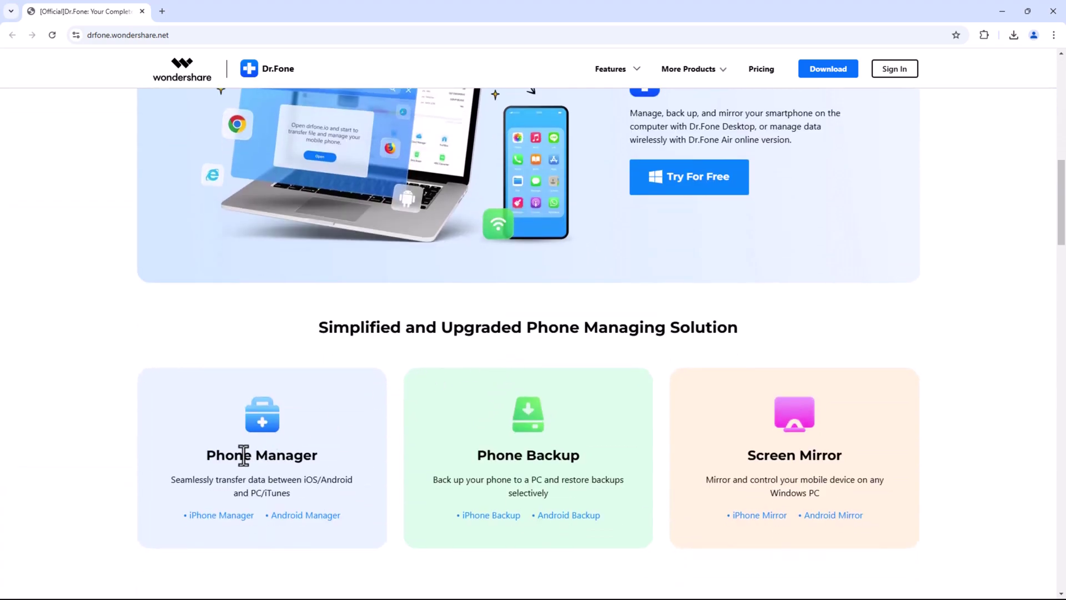
{"action": "scroll", "coordinate": [250, 450], "scroll_direction": "down", "scroll_amount": 1}
{"action": "scroll", "coordinate": [589, 340], "scroll_direction": "down", "scroll_amount": 1}
{"action": "scroll", "coordinate": [955, 343], "scroll_direction": "down", "scroll_amount": 1}
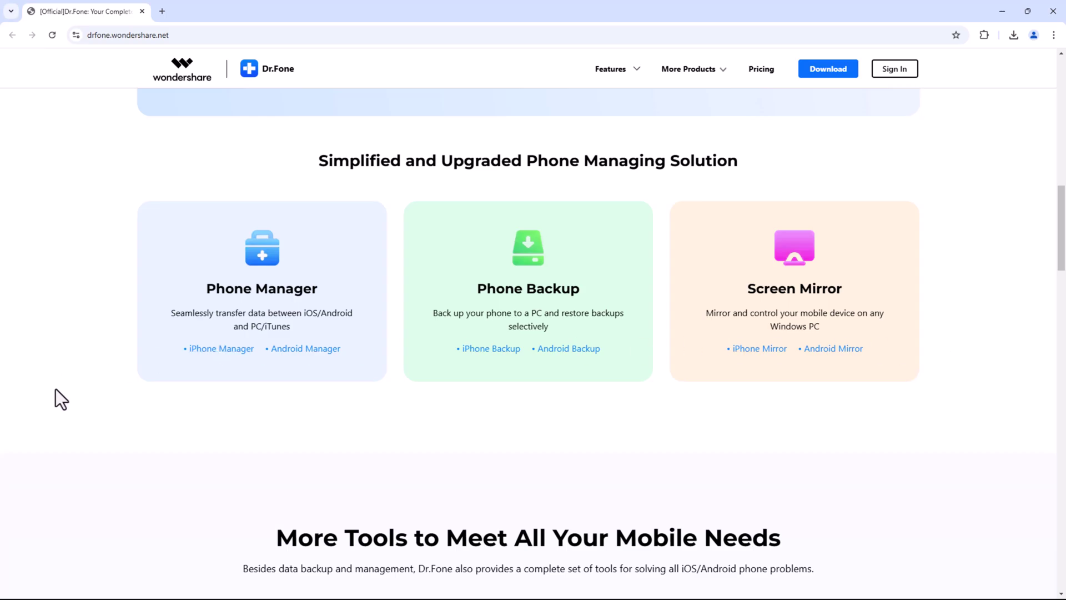
{"action": "scroll", "coordinate": [313, 370], "scroll_direction": "down", "scroll_amount": 1}
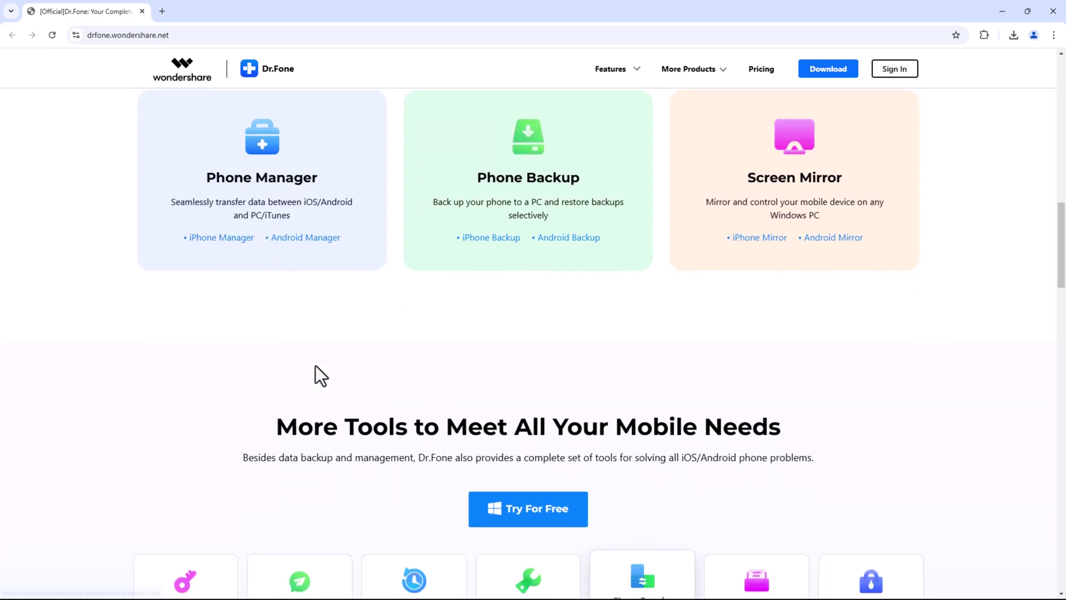
{"action": "scroll", "coordinate": [308, 373], "scroll_direction": "down", "scroll_amount": 1}
{"action": "scroll", "coordinate": [302, 371], "scroll_direction": "down", "scroll_amount": 1}
{"action": "scroll", "coordinate": [121, 412], "scroll_direction": "down", "scroll_amount": 1}
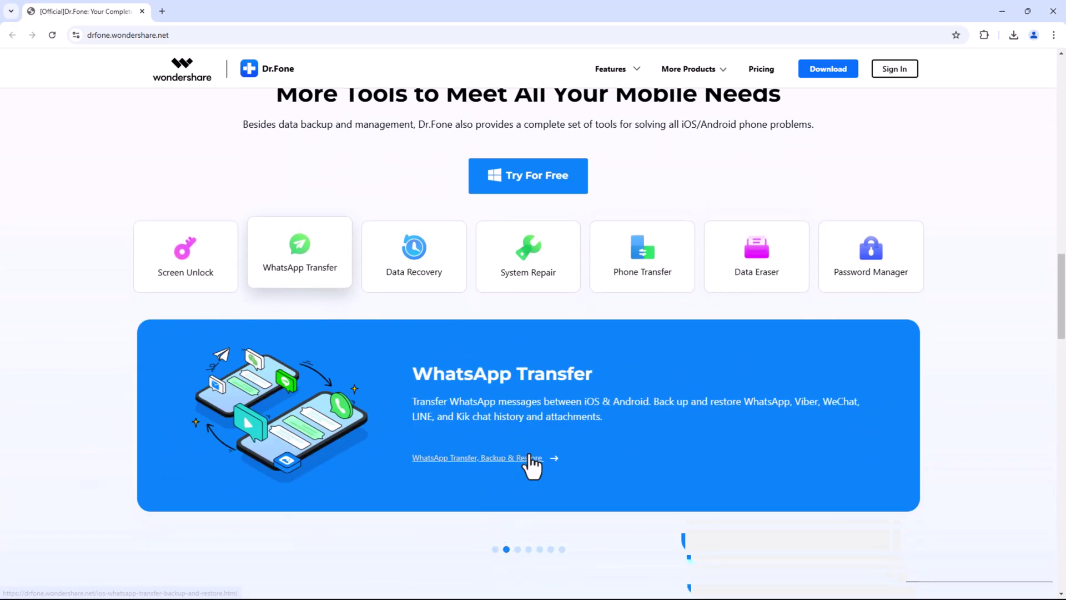
{"action": "left_click", "coordinate": [530, 466]}
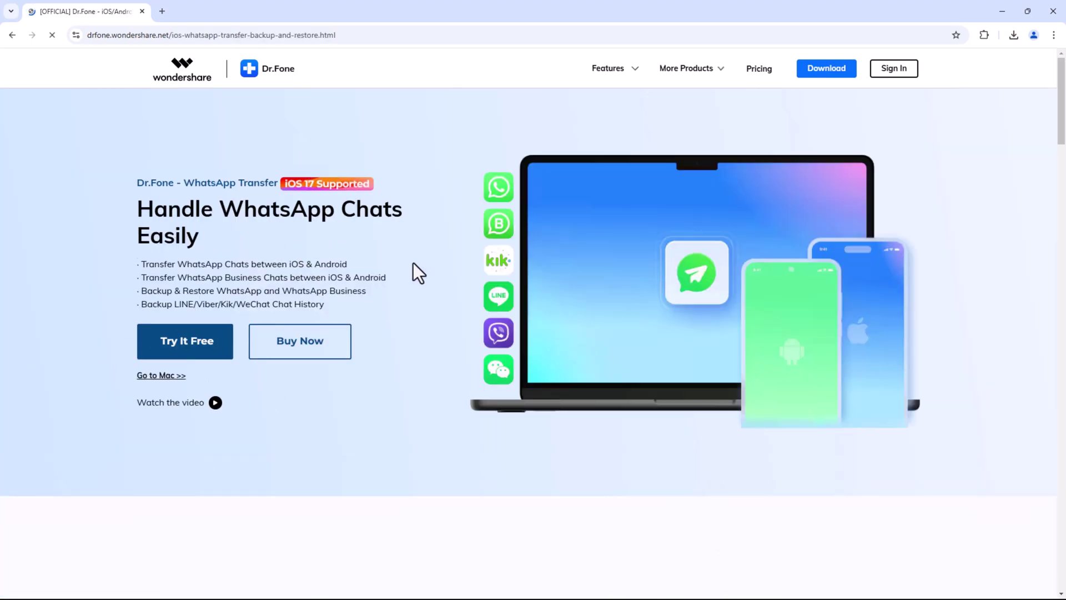
{"action": "scroll", "coordinate": [420, 280], "scroll_direction": "down", "scroll_amount": 1}
{"action": "scroll", "coordinate": [421, 283], "scroll_direction": "down", "scroll_amount": 2}
{"action": "scroll", "coordinate": [510, 322], "scroll_direction": "down", "scroll_amount": 1}
{"action": "scroll", "coordinate": [510, 321], "scroll_direction": "down", "scroll_amount": 1}
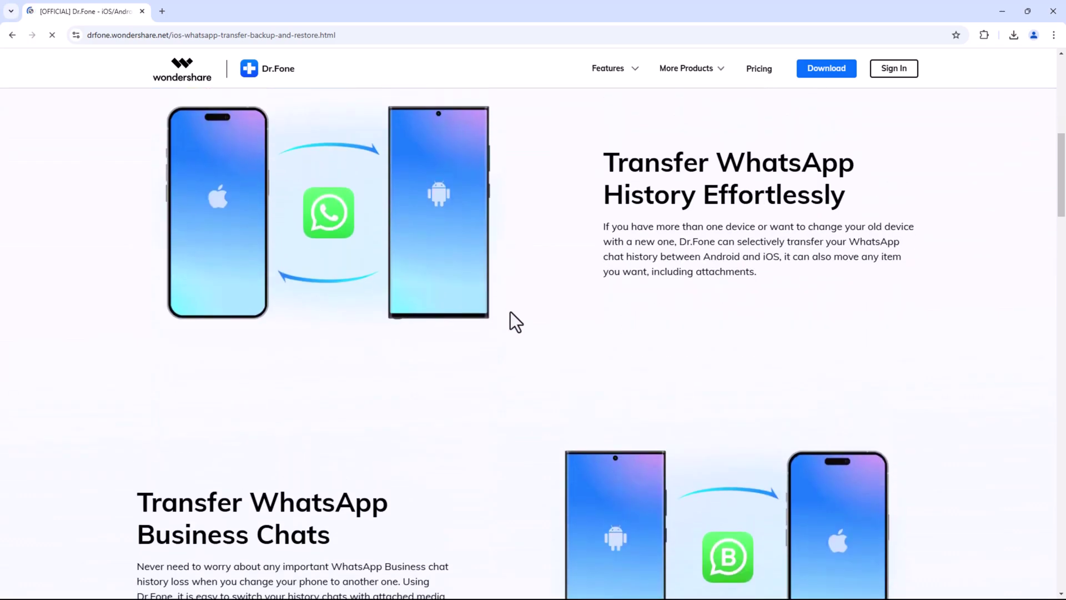
{"action": "scroll", "coordinate": [500, 342], "scroll_direction": "down", "scroll_amount": 3}
{"action": "scroll", "coordinate": [500, 342], "scroll_direction": "down", "scroll_amount": 2}
{"action": "scroll", "coordinate": [501, 341], "scroll_direction": "down", "scroll_amount": 3}
{"action": "scroll", "coordinate": [500, 341], "scroll_direction": "down", "scroll_amount": 2}
{"action": "scroll", "coordinate": [500, 341], "scroll_direction": "down", "scroll_amount": 1}
{"action": "scroll", "coordinate": [500, 342], "scroll_direction": "down", "scroll_amount": 3}
{"action": "scroll", "coordinate": [495, 345], "scroll_direction": "down", "scroll_amount": 2}
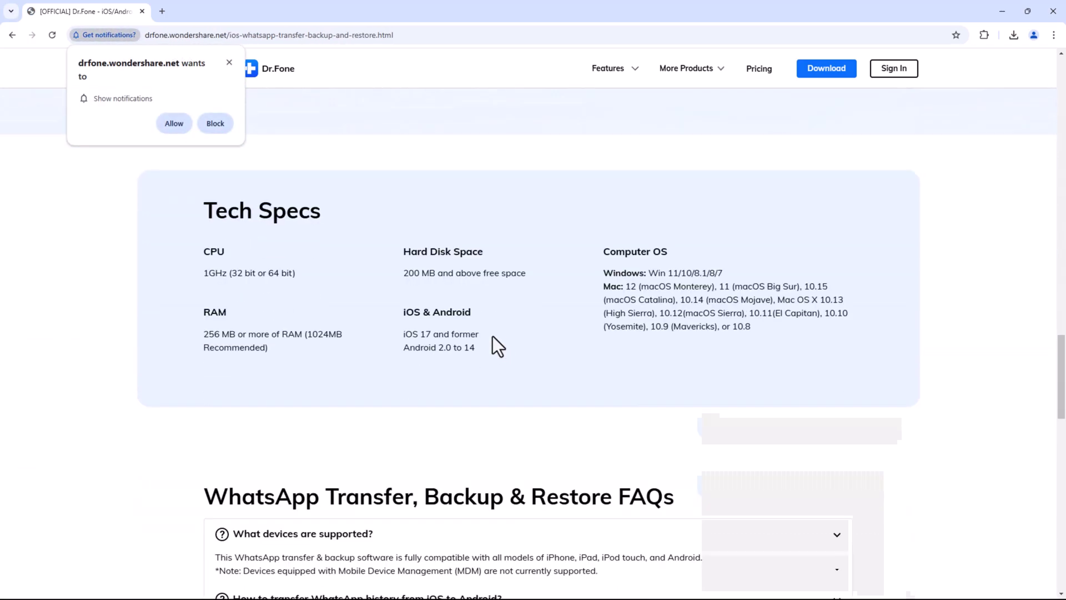
{"action": "left_click", "coordinate": [215, 124]}
{"action": "scroll", "coordinate": [476, 264], "scroll_direction": "down", "scroll_amount": 1}
{"action": "scroll", "coordinate": [572, 304], "scroll_direction": "up", "scroll_amount": 2}
{"action": "scroll", "coordinate": [572, 305], "scroll_direction": "up", "scroll_amount": 10}
{"action": "scroll", "coordinate": [572, 305], "scroll_direction": "up", "scroll_amount": 7}
{"action": "scroll", "coordinate": [571, 303], "scroll_direction": "up", "scroll_amount": 5}
{"action": "scroll", "coordinate": [572, 303], "scroll_direction": "up", "scroll_amount": 1}
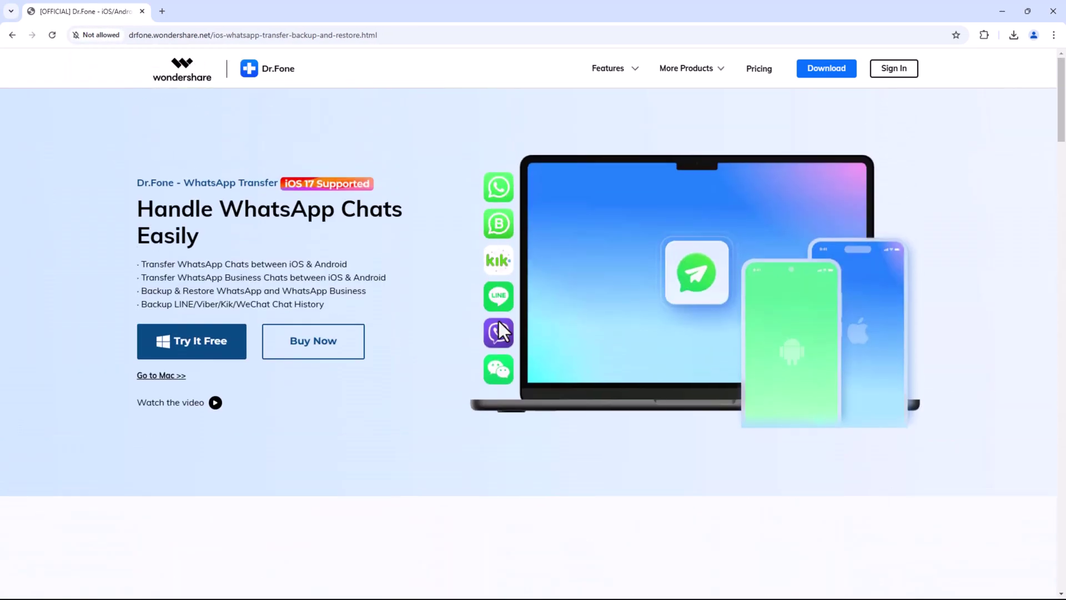
Go back from the WhatsApp Transfer page to the Dr.Fone homepage.
{"action": "left_click", "coordinate": [12, 33]}
{"action": "scroll", "coordinate": [280, 190], "scroll_direction": "up", "scroll_amount": 3}
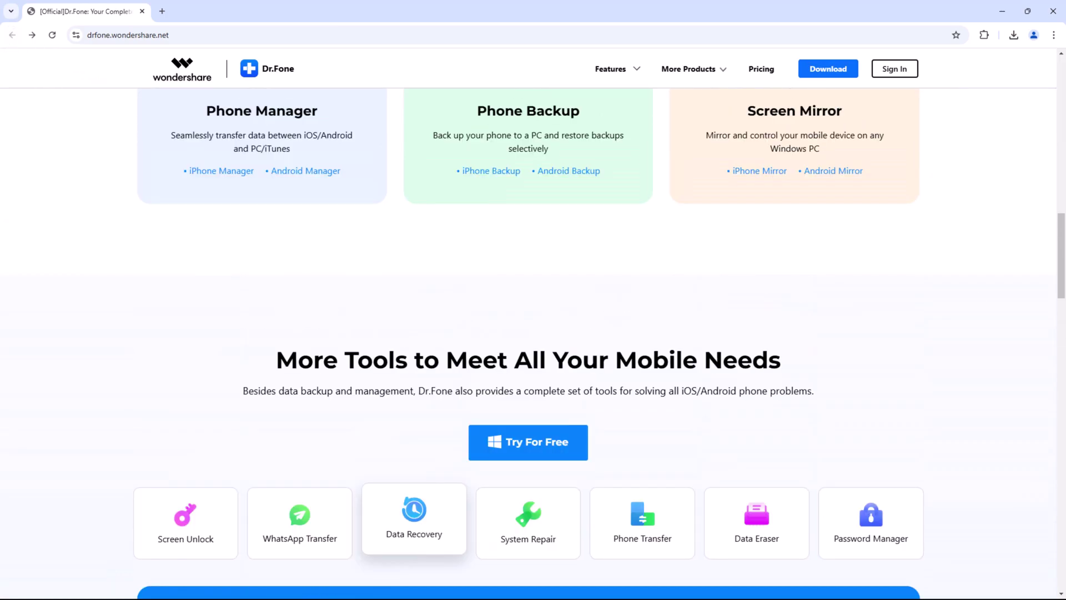
{"action": "scroll", "coordinate": [500, 183], "scroll_direction": "up", "scroll_amount": 10}
{"action": "scroll", "coordinate": [687, 183], "scroll_direction": "up", "scroll_amount": 2}
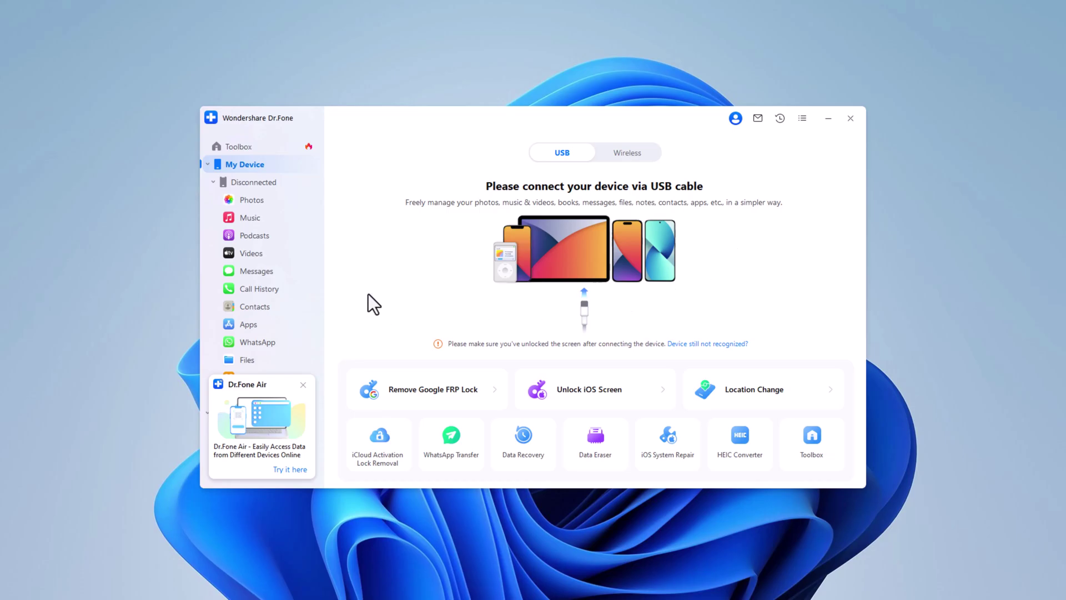
Show the Dr.Fone Toolbox collection of tools.
{"action": "left_click", "coordinate": [268, 147]}
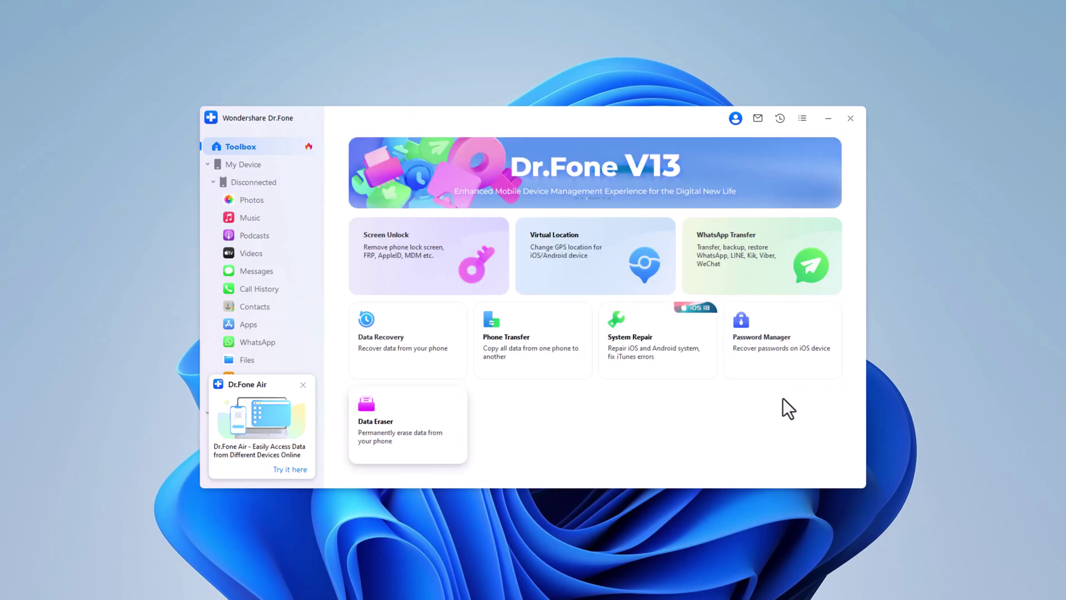
Open WhatsApp Transfer, look through the Business, LINE, Viber, Kik and WeChat options, then return to WhatsApp.
{"action": "left_click", "coordinate": [771, 265]}
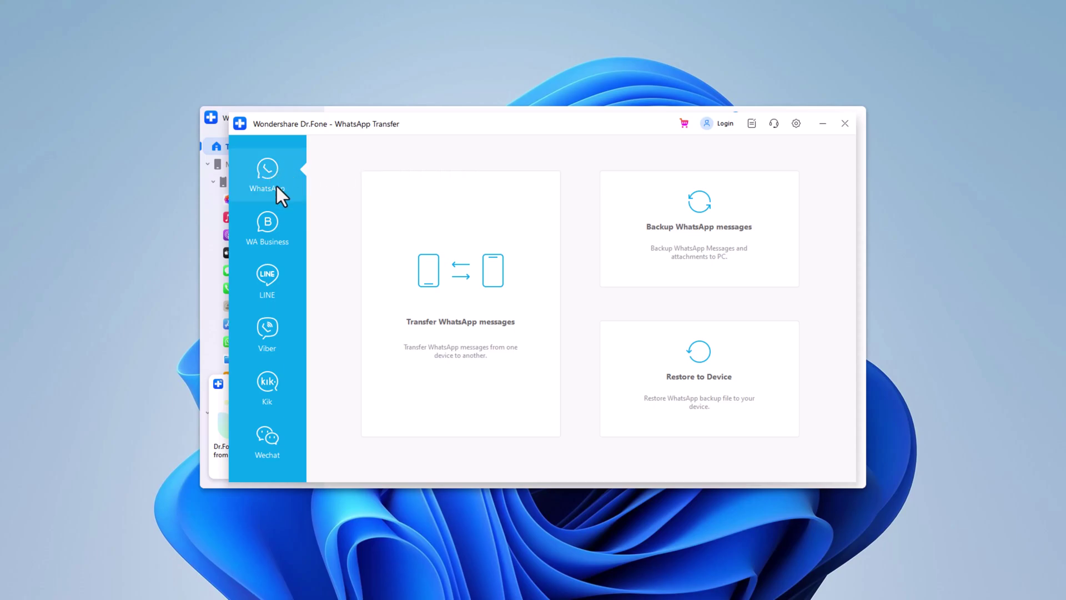
{"action": "left_click", "coordinate": [276, 227]}
{"action": "left_click", "coordinate": [267, 271]}
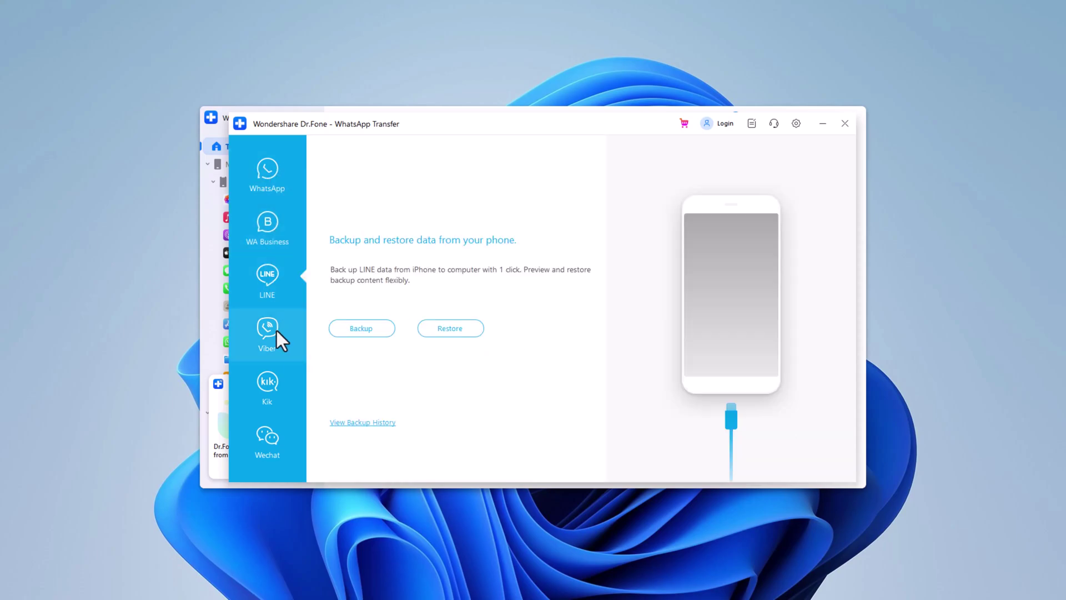
{"action": "left_click", "coordinate": [277, 331]}
{"action": "left_click", "coordinate": [268, 383]}
{"action": "left_click", "coordinate": [266, 441]}
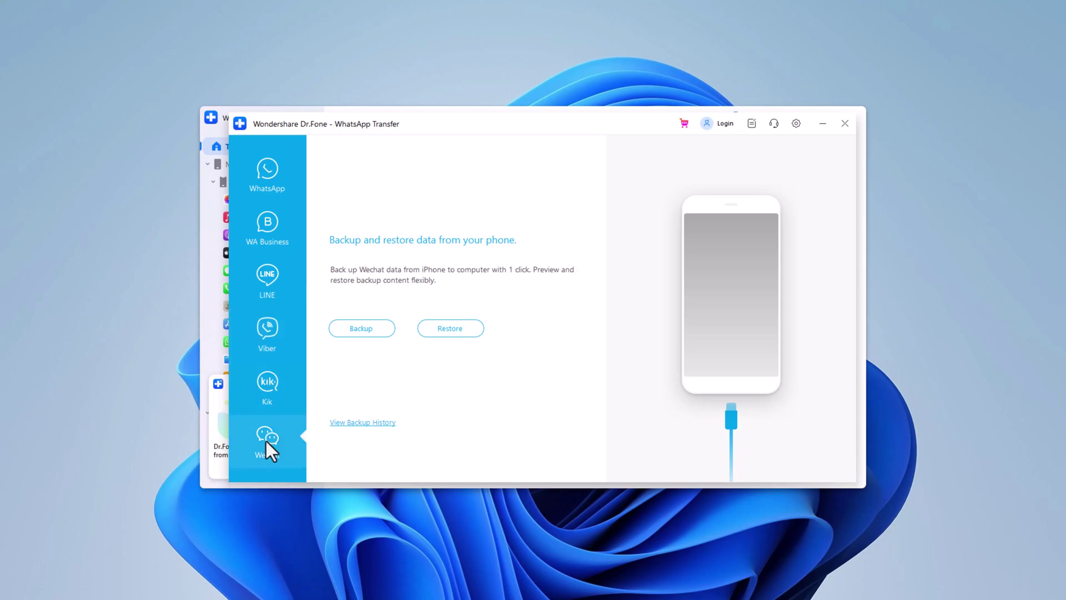
{"action": "left_click", "coordinate": [266, 173]}
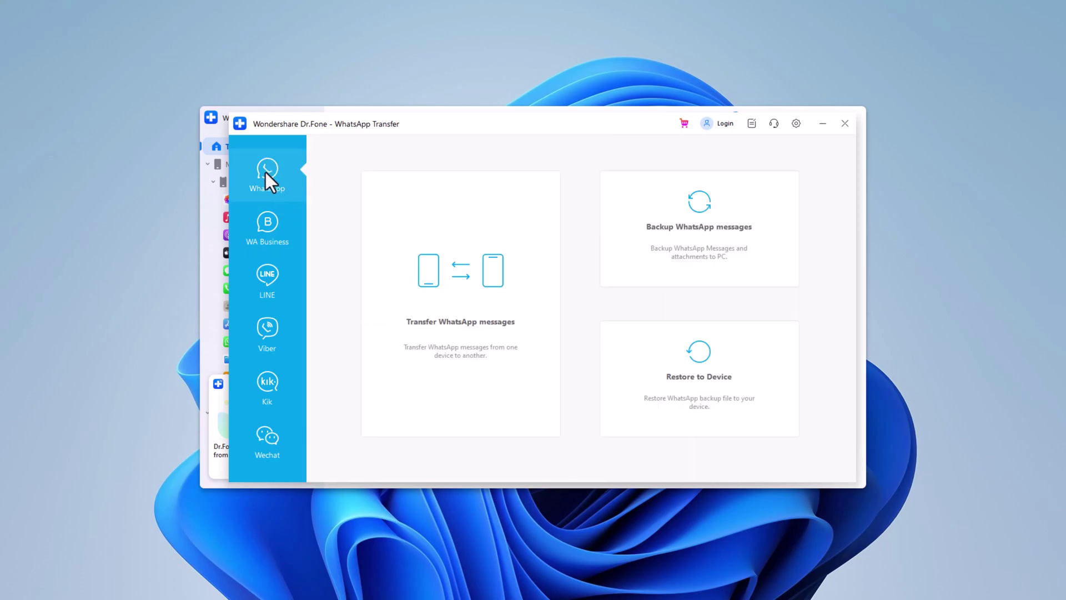
Set up a phone-to-phone transfer, flip so Micromax Smini is the destination, and start it.
{"action": "left_click", "coordinate": [467, 299]}
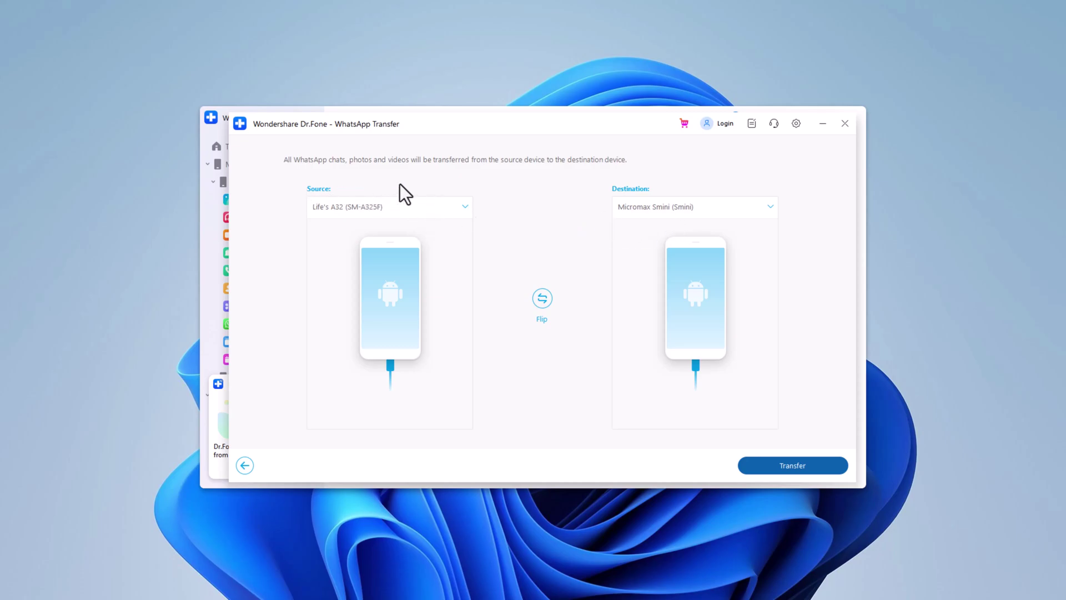
{"action": "left_click", "coordinate": [542, 296]}
{"action": "left_click", "coordinate": [794, 463]}
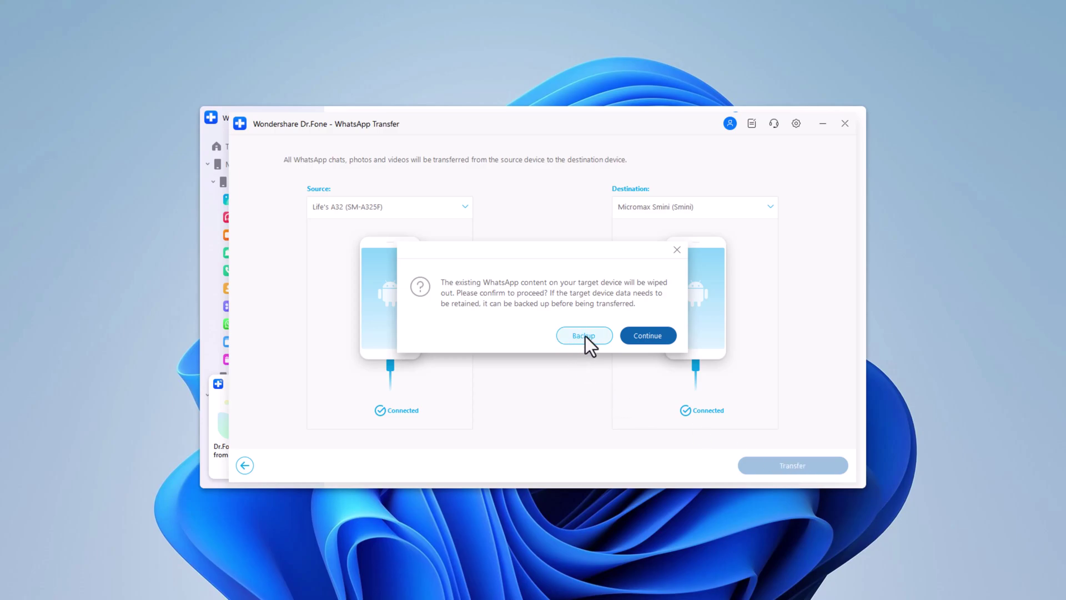
Accept the destination wipe, confirm the phone stays unlocked, and finish the backup guide.
{"action": "left_click", "coordinate": [644, 336]}
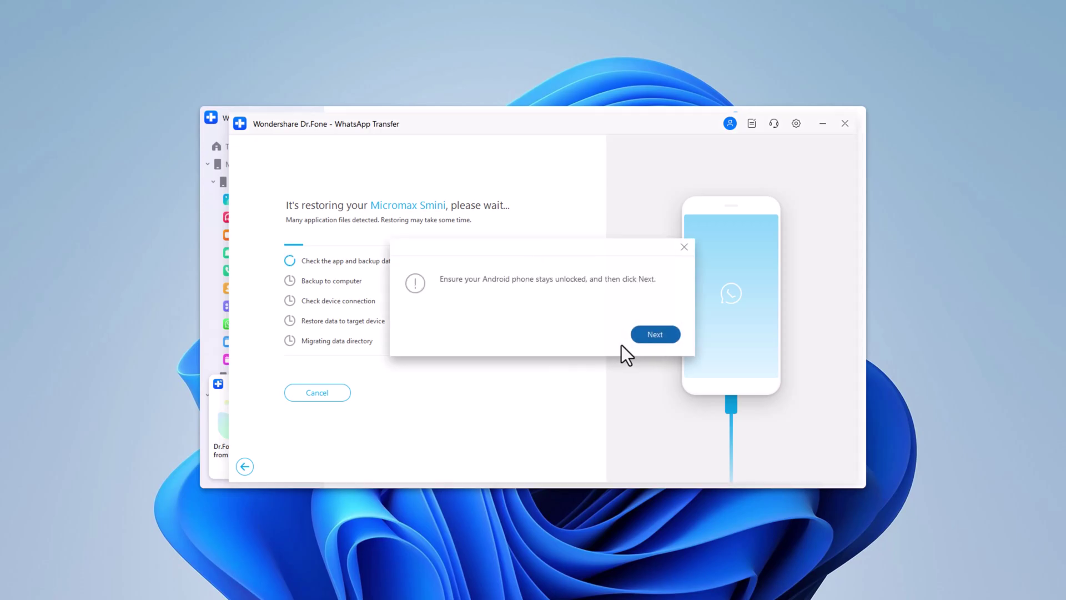
{"action": "left_click", "coordinate": [647, 336]}
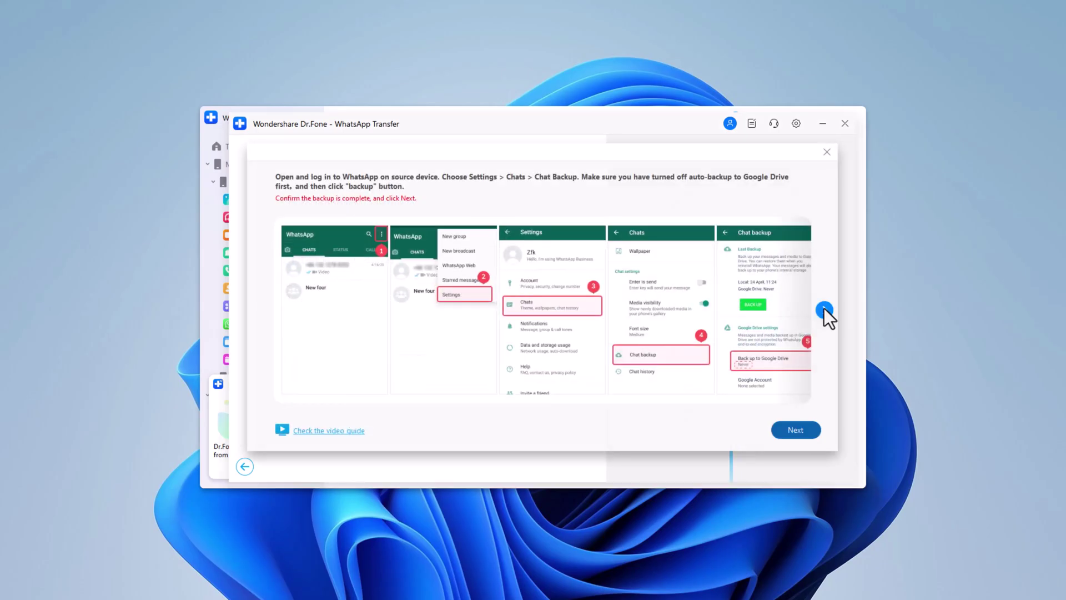
{"action": "left_click", "coordinate": [824, 310]}
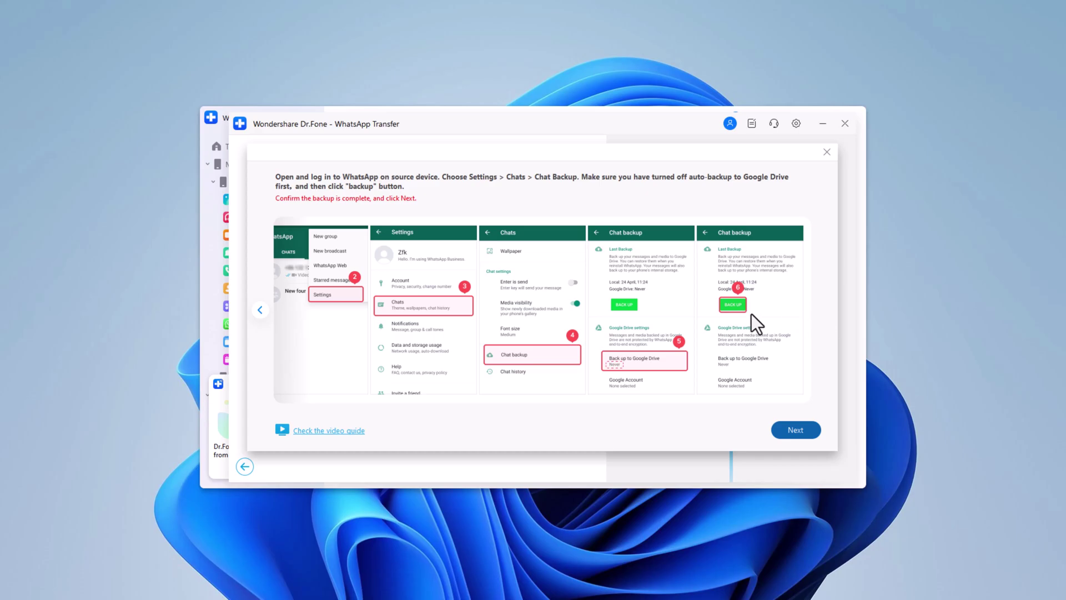
{"action": "left_click", "coordinate": [260, 310]}
{"action": "left_click", "coordinate": [824, 310]}
{"action": "left_click", "coordinate": [790, 429]}
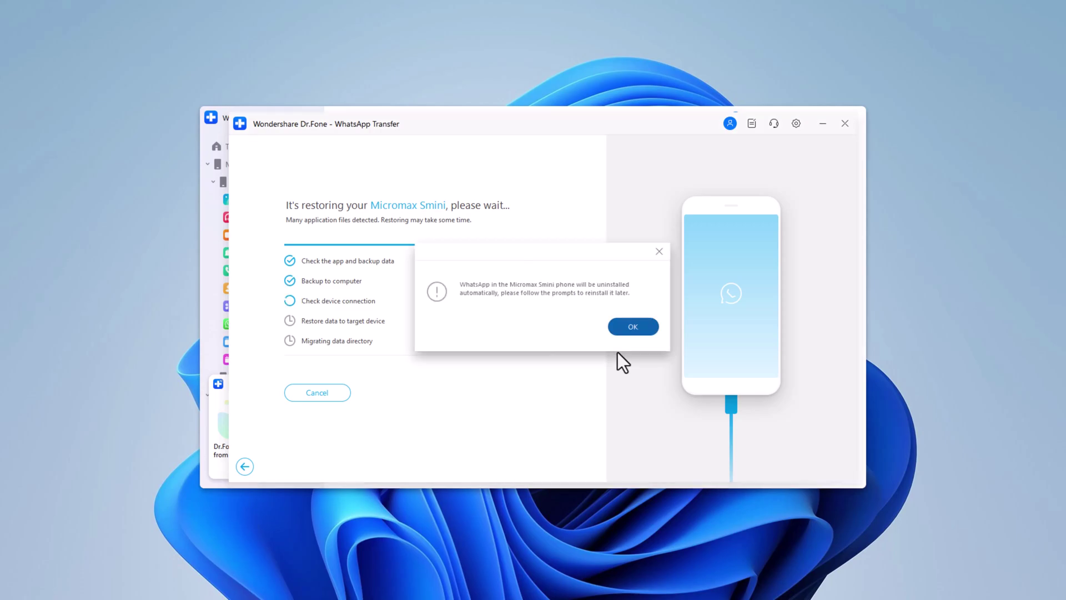
Acknowledge the WhatsApp reinstall notices and the login-and-restore guide.
{"action": "left_click", "coordinate": [635, 327]}
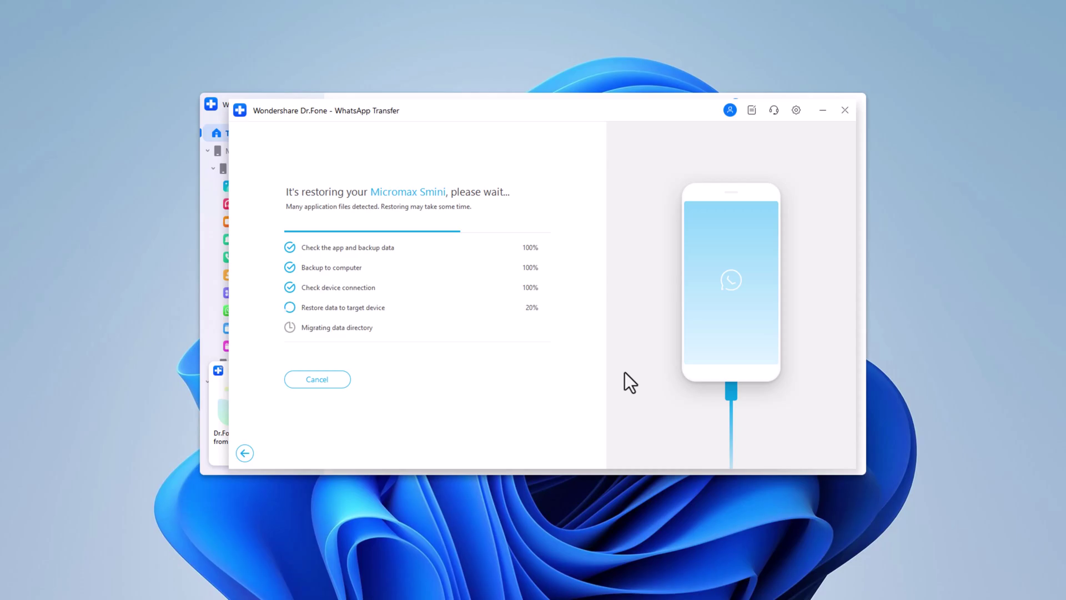
{"action": "left_click", "coordinate": [727, 420]}
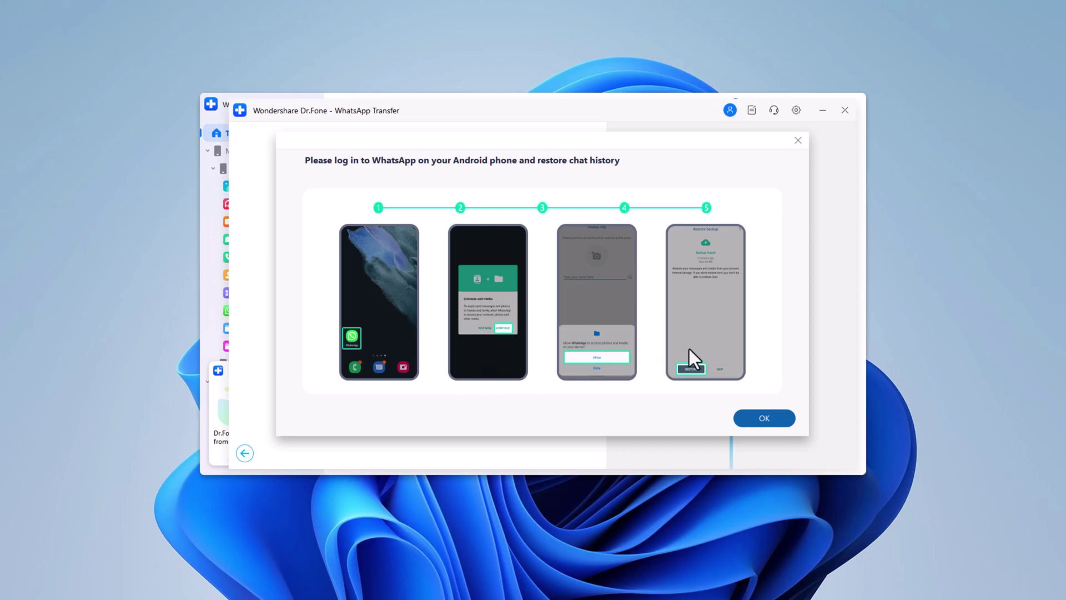
{"action": "left_click", "coordinate": [775, 419]}
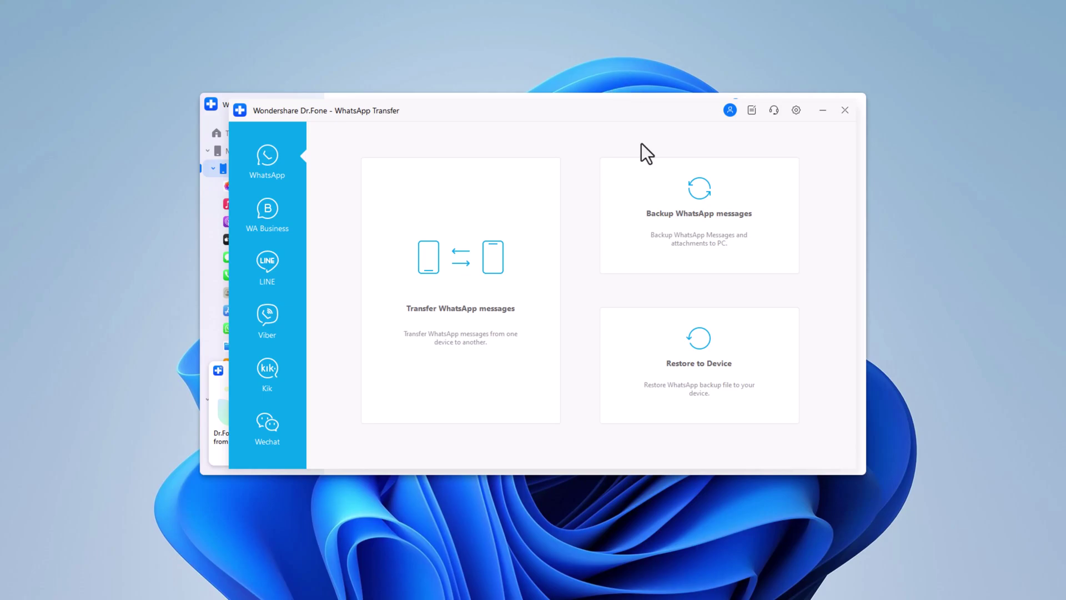
Back up the Micromax Smini's WhatsApp messages (1.18 GB) to the PC and close the summary.
{"action": "left_click", "coordinate": [663, 210]}
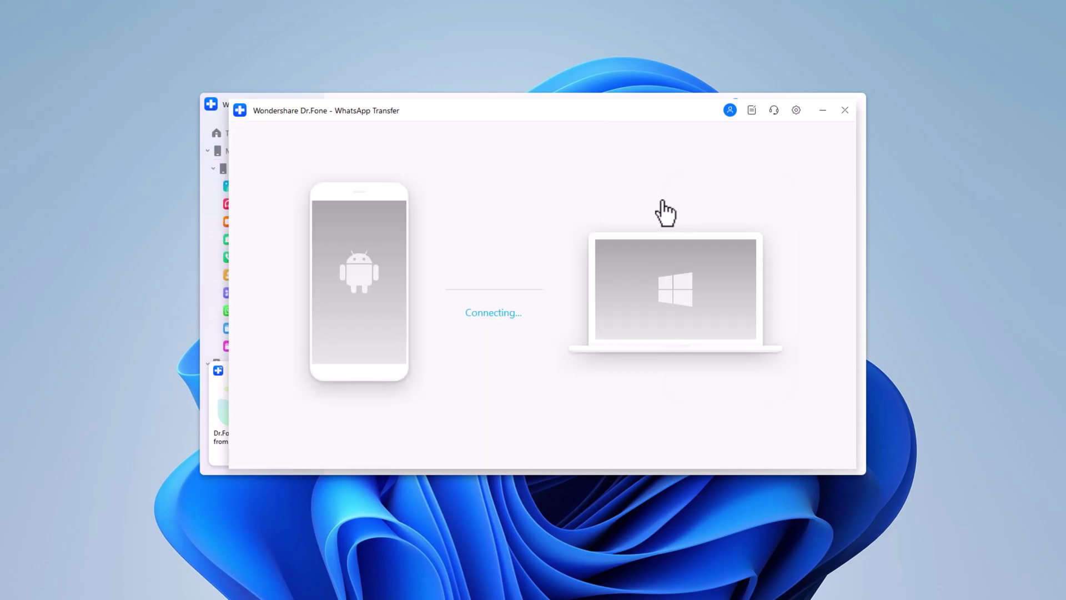
{"action": "left_click", "coordinate": [763, 429]}
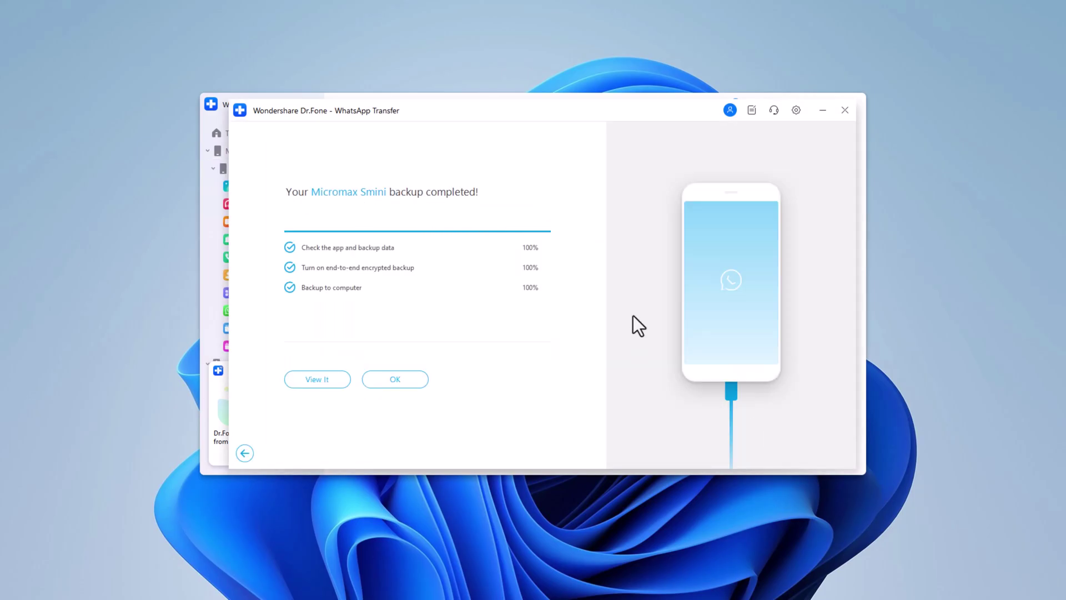
{"action": "left_click", "coordinate": [405, 384]}
{"action": "left_click", "coordinate": [406, 383]}
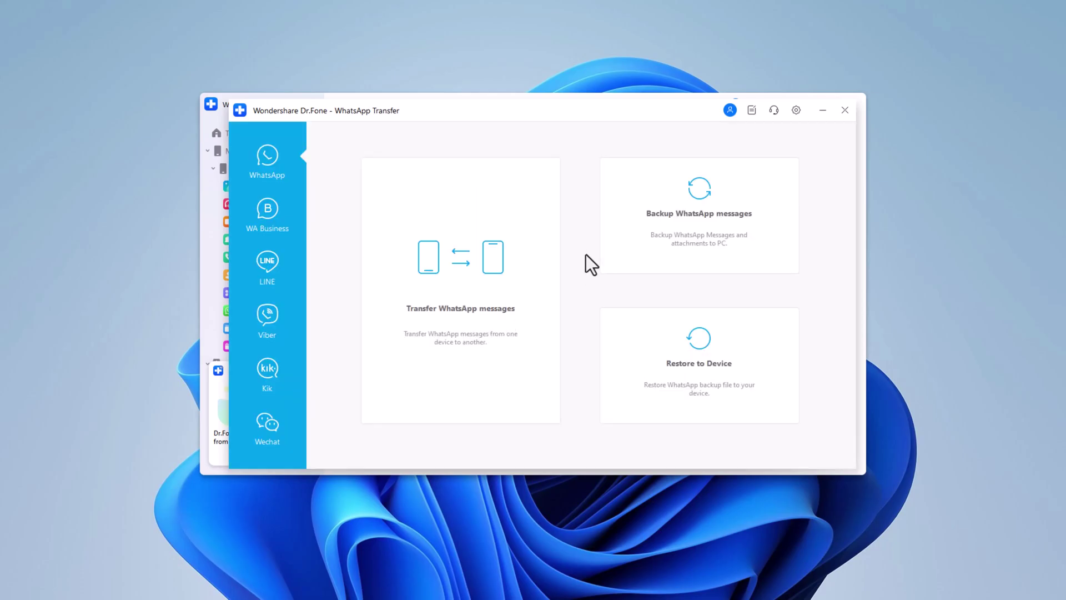
Restore the Micromax Smini backup to the phone, confirm setup, and close WhatsApp Transfer.
{"action": "left_click", "coordinate": [703, 363]}
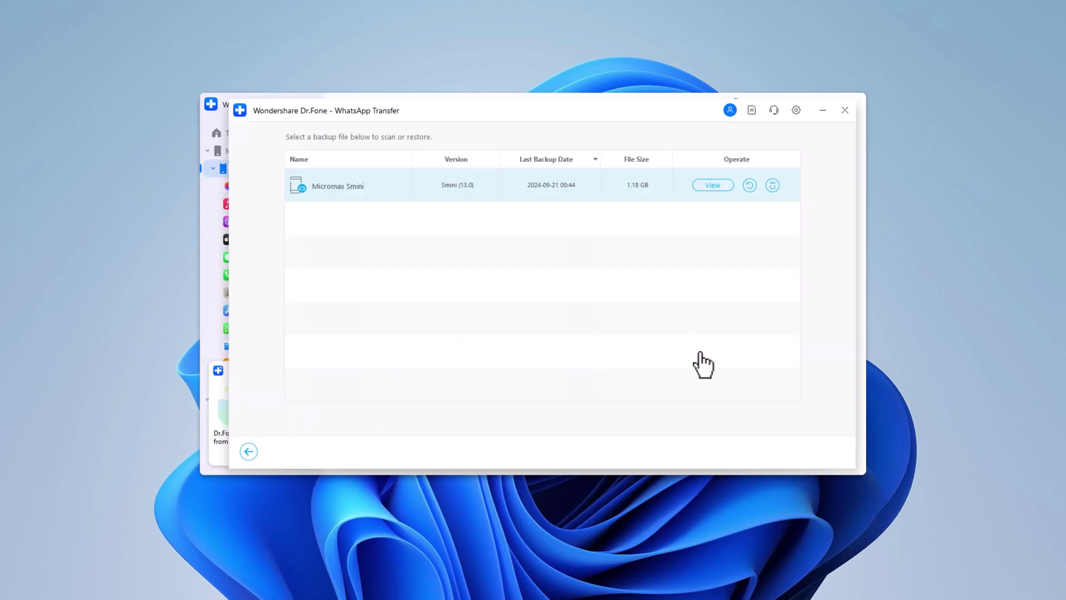
{"action": "left_click", "coordinate": [713, 185]}
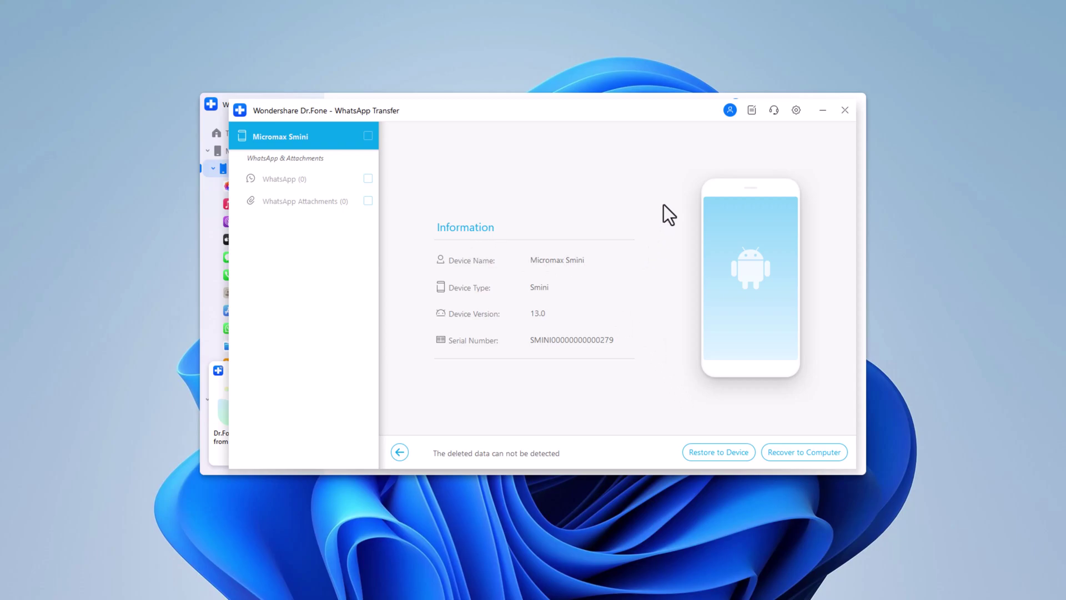
{"action": "left_click", "coordinate": [710, 448]}
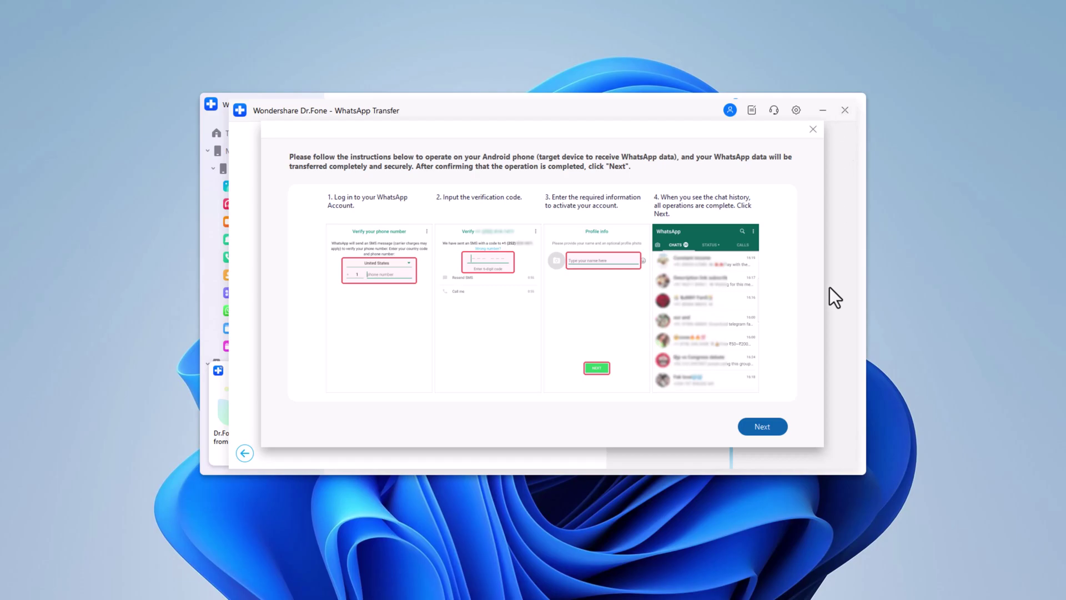
{"action": "left_click", "coordinate": [767, 424]}
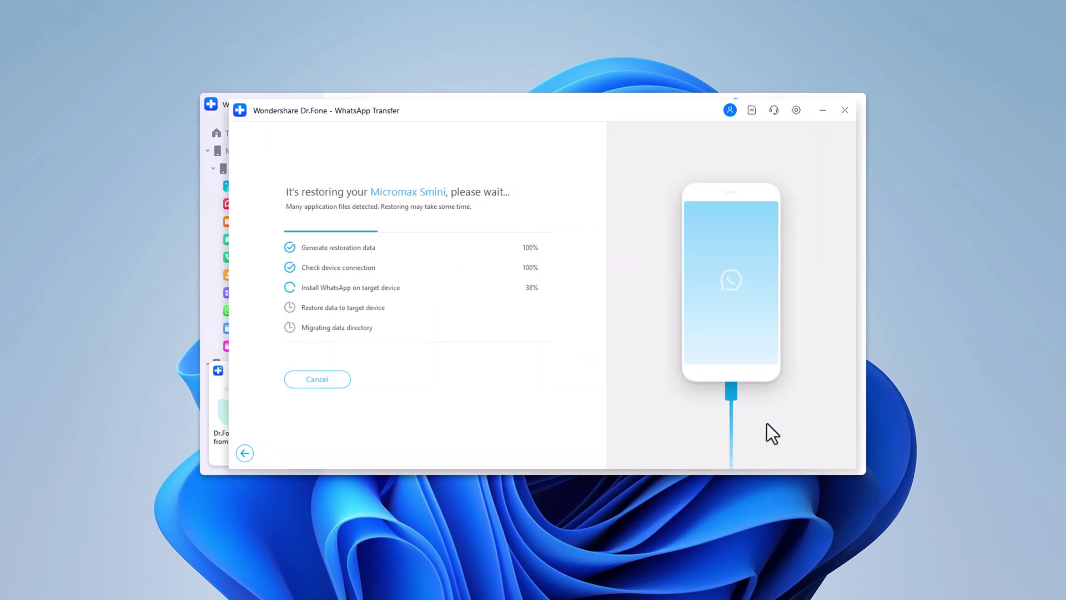
{"action": "left_click", "coordinate": [845, 110]}
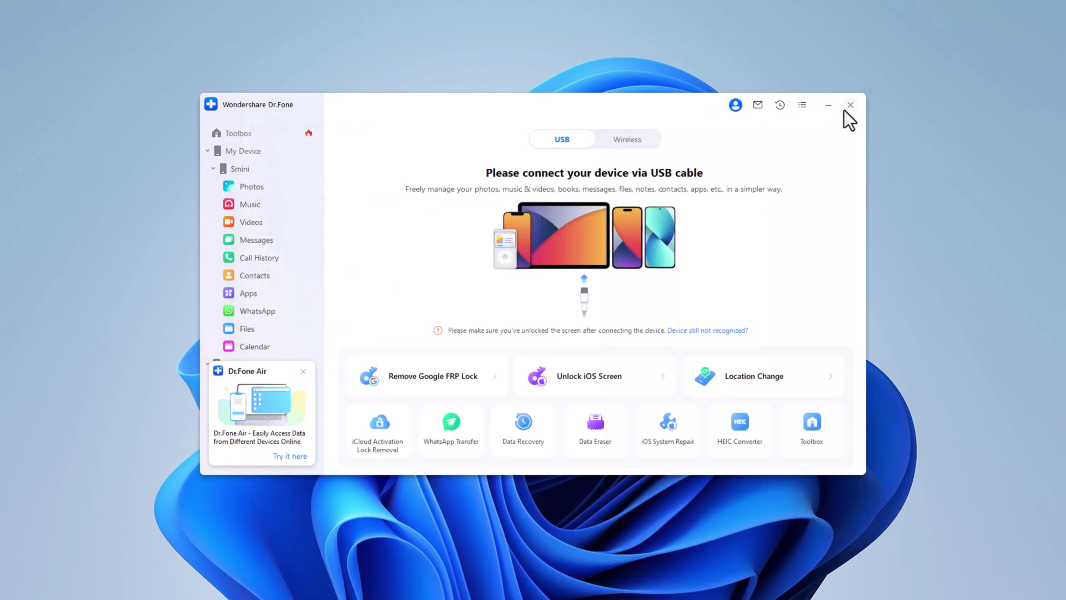
Go to Toolbox, then open the Smini phone's page under My Device.
{"action": "left_click", "coordinate": [268, 138]}
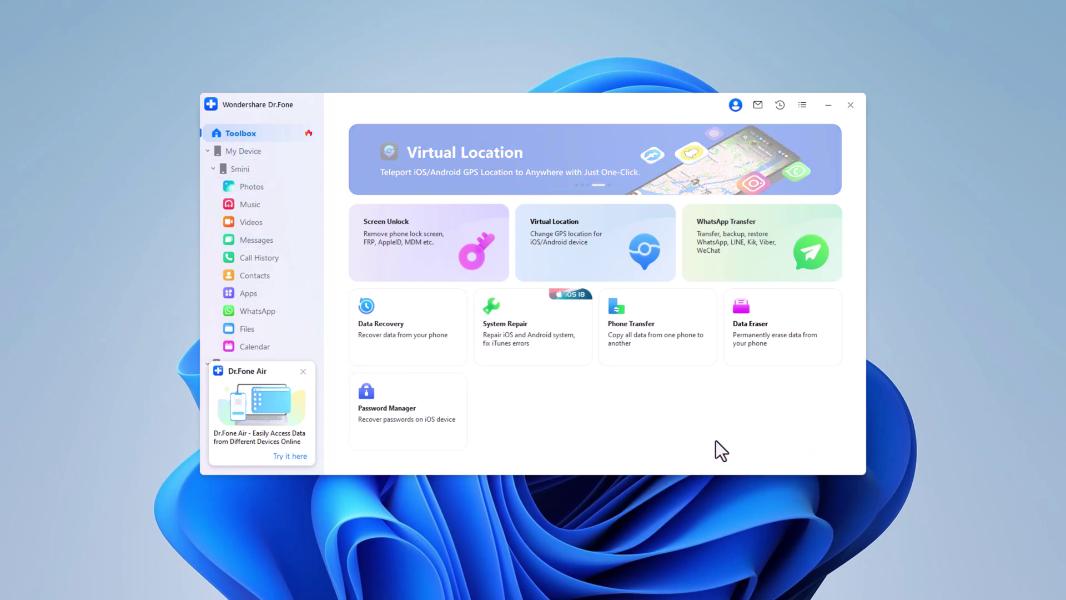
{"action": "left_click", "coordinate": [241, 169]}
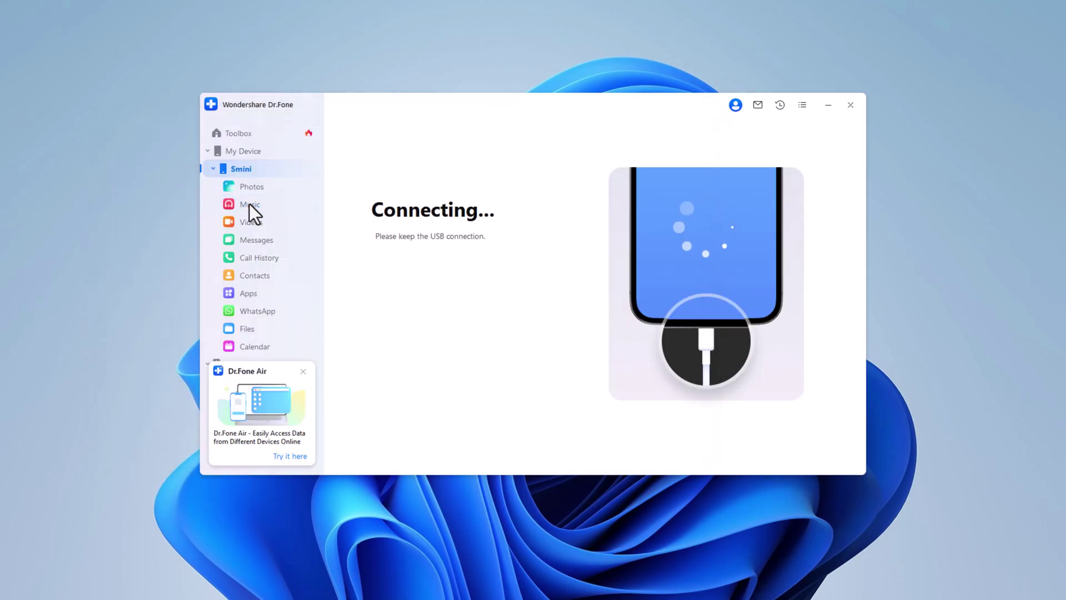